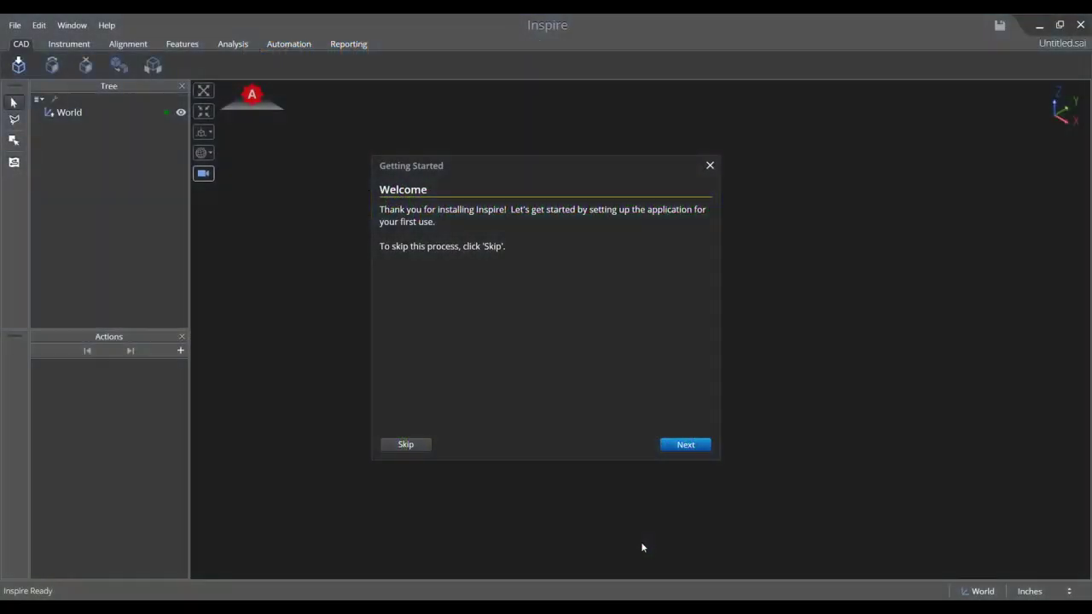
- Make the Hexagon Leica AT960 Laser Tracker the default instrument in setup
left_click(684, 444)
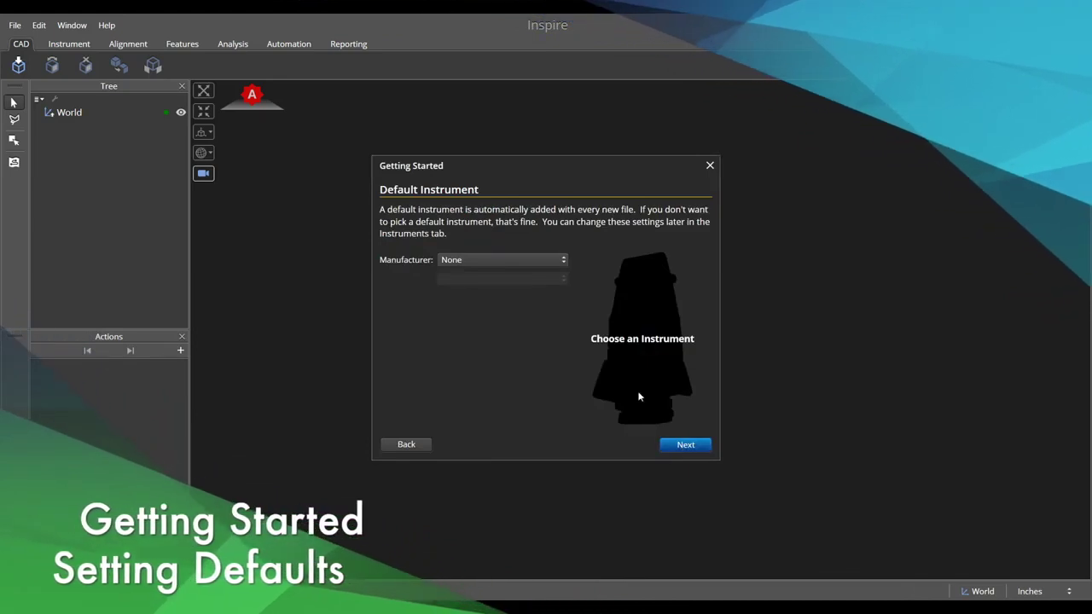
left_click(562, 259)
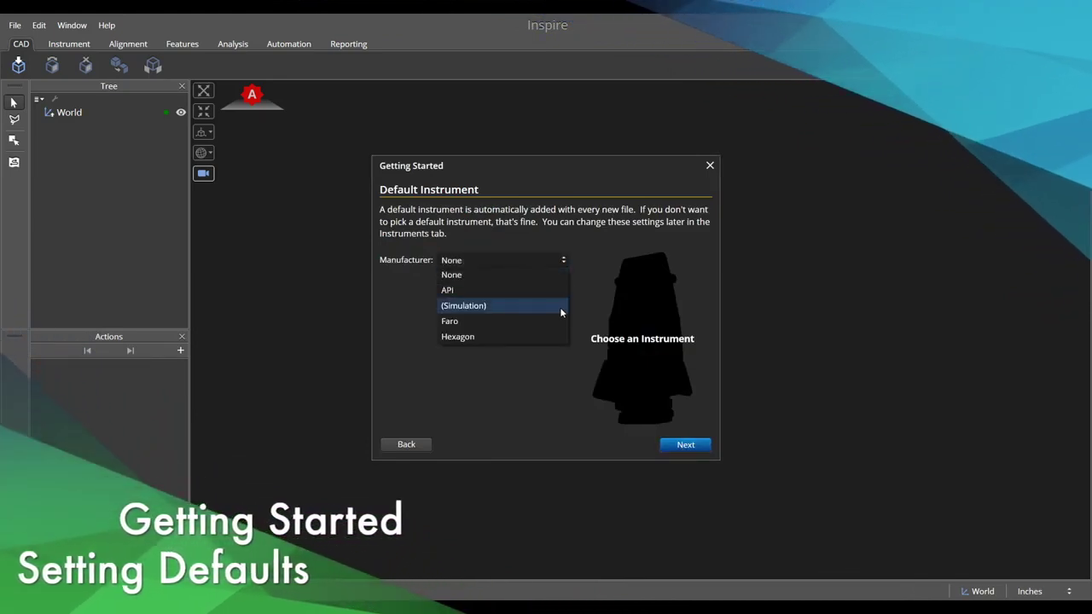
left_click(559, 338)
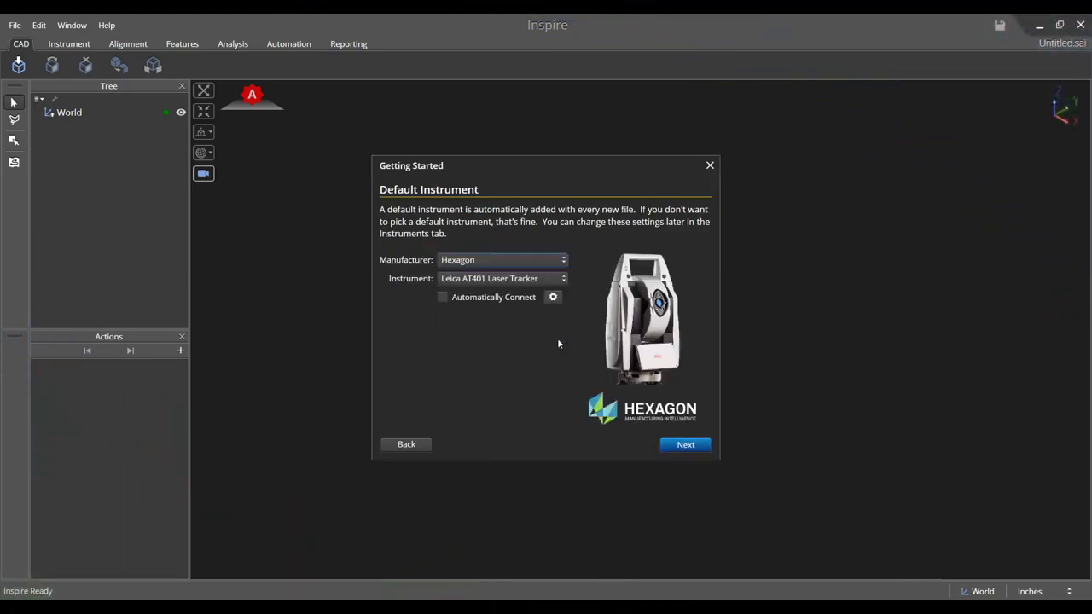
left_click(561, 278)
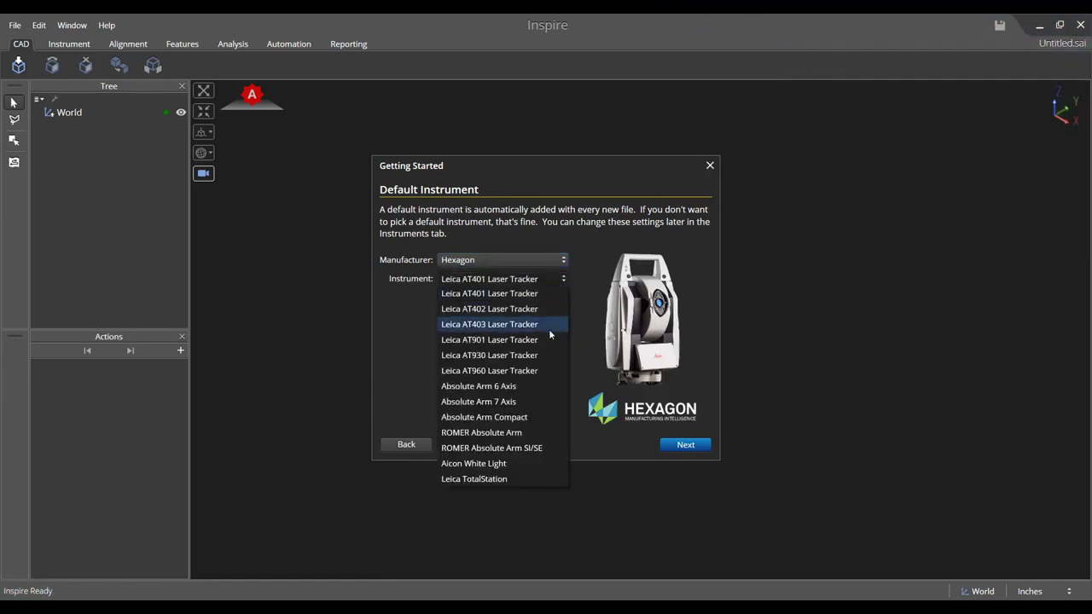
left_click(537, 376)
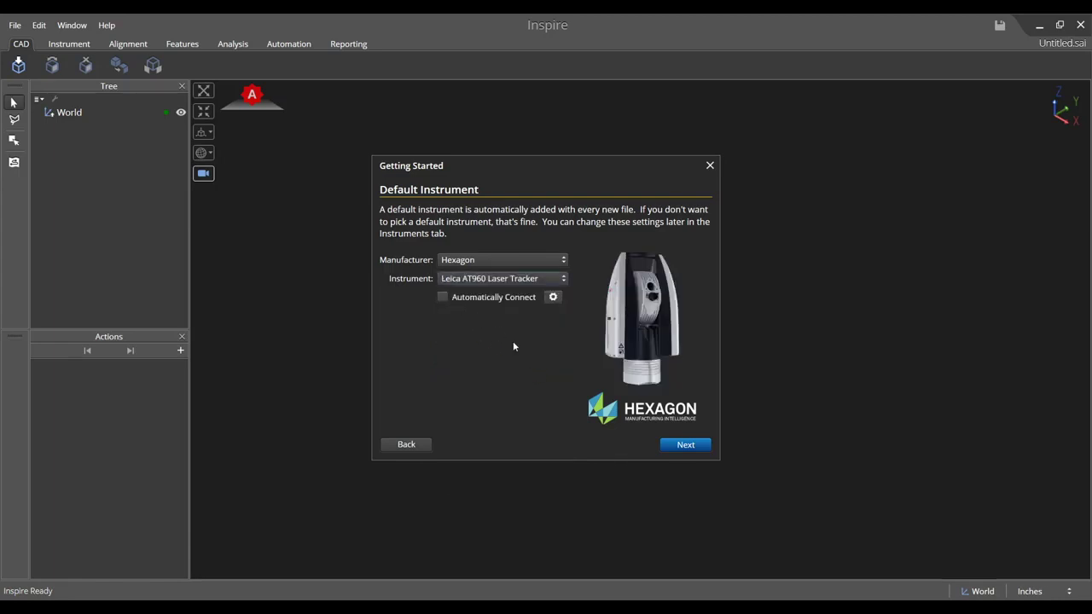
left_click(678, 447)
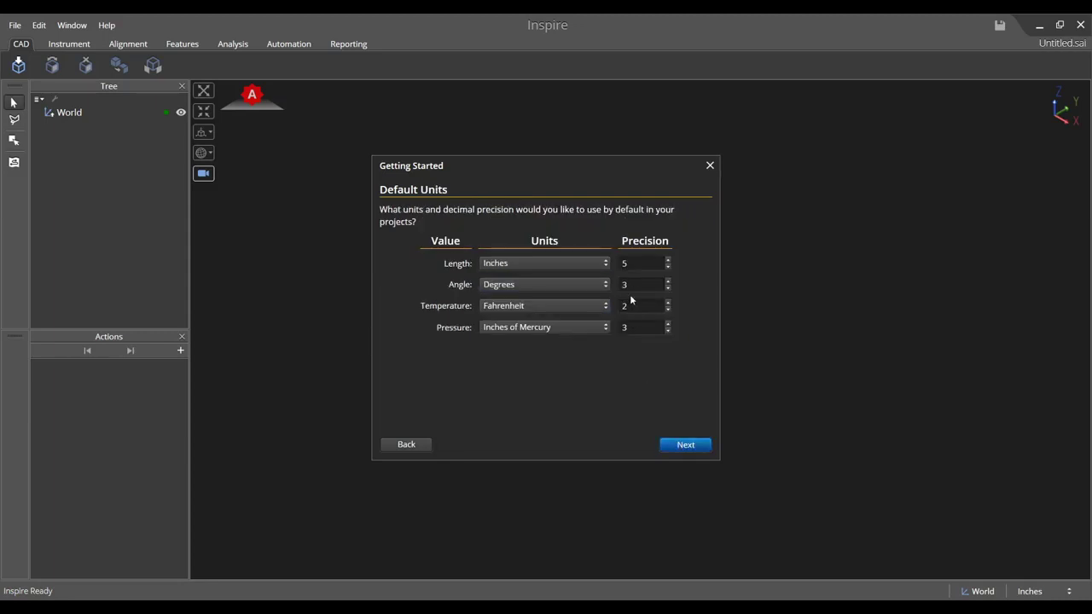
- Set length precision to 4 decimals, complete the setup wizard and dismiss the view help
left_click(667, 269)
left_click(695, 445)
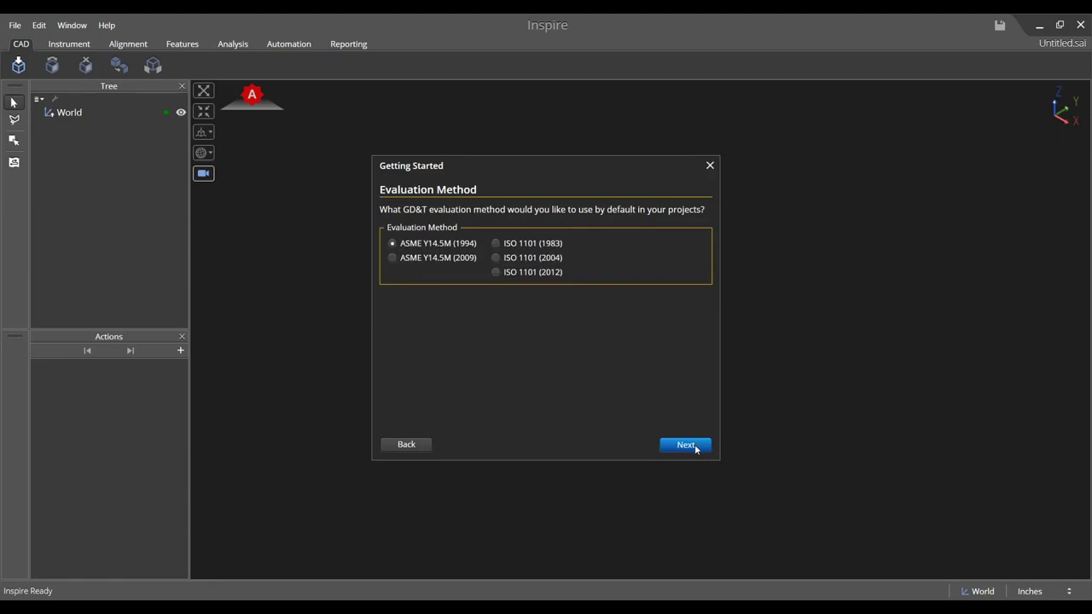
left_click(696, 446)
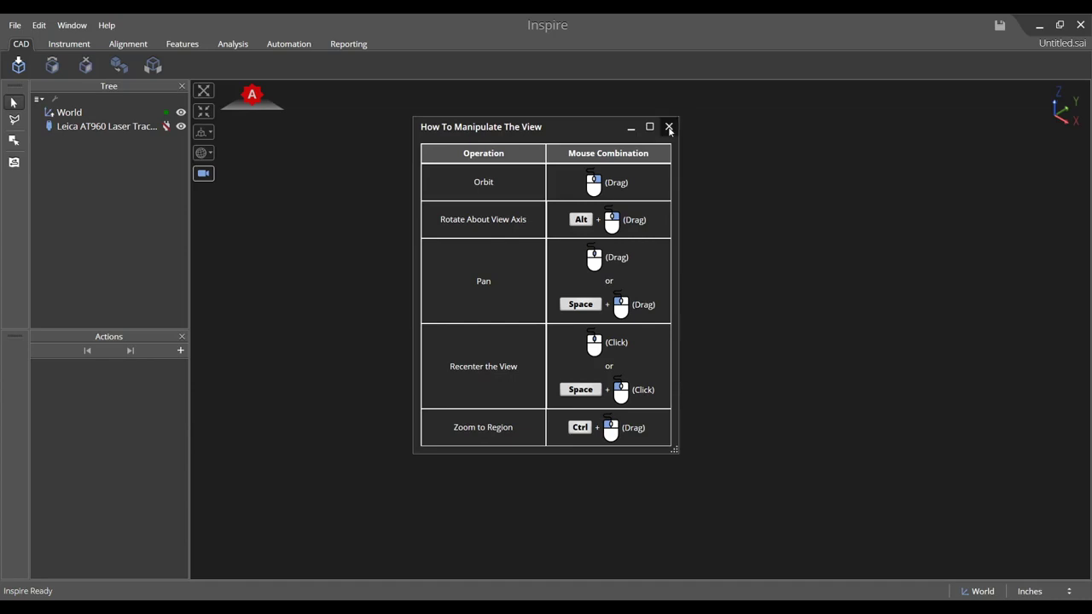
left_click(669, 127)
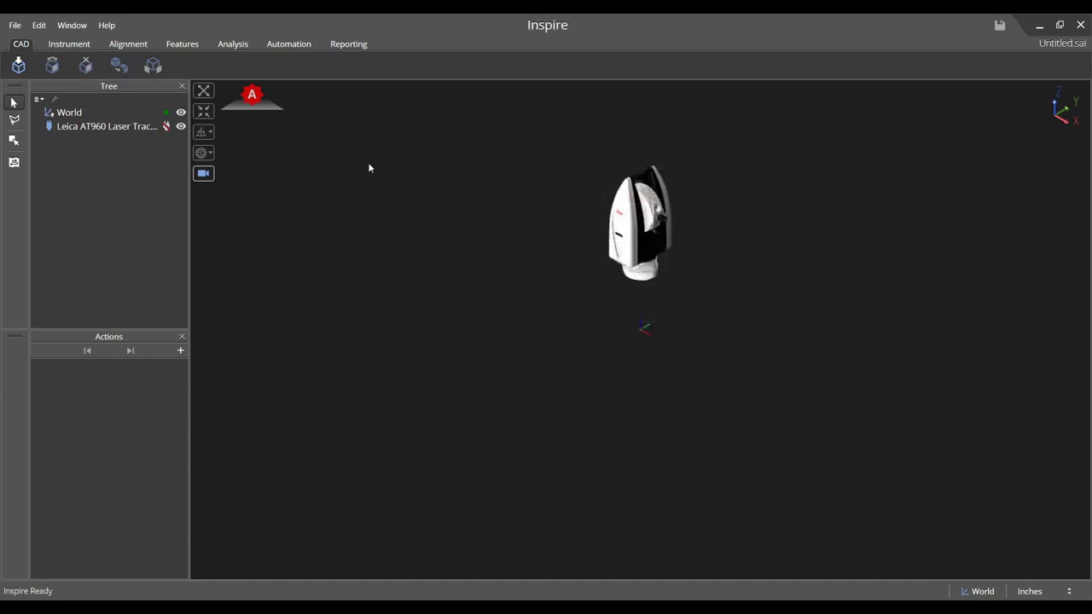
left_click(83, 47)
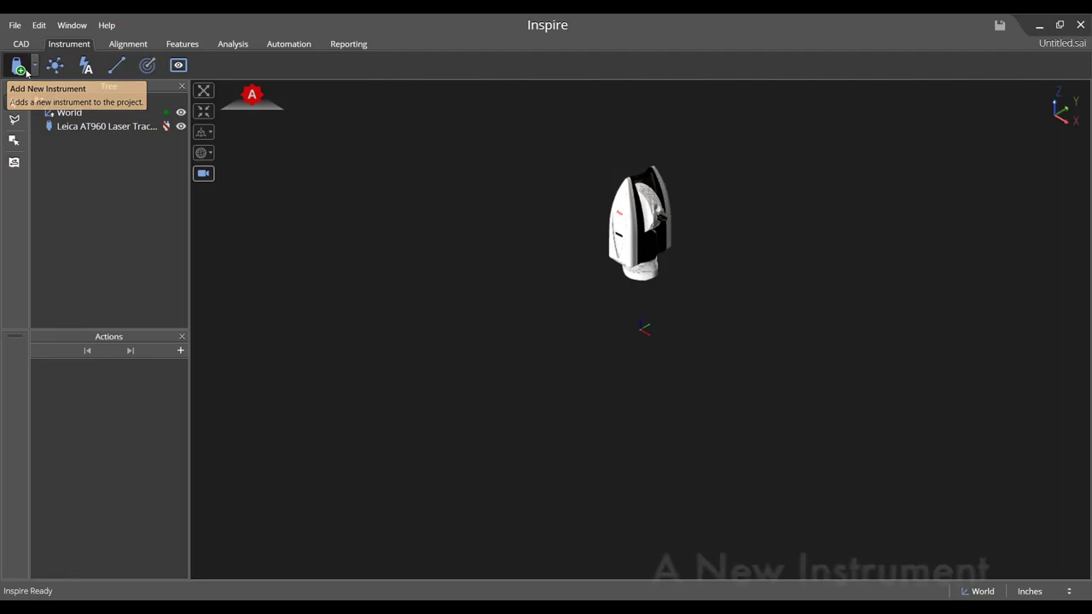
- Add and connect the ROMER Absolute Arm SI/SE as default instrument, hiding the Leica tracker
left_click(27, 72)
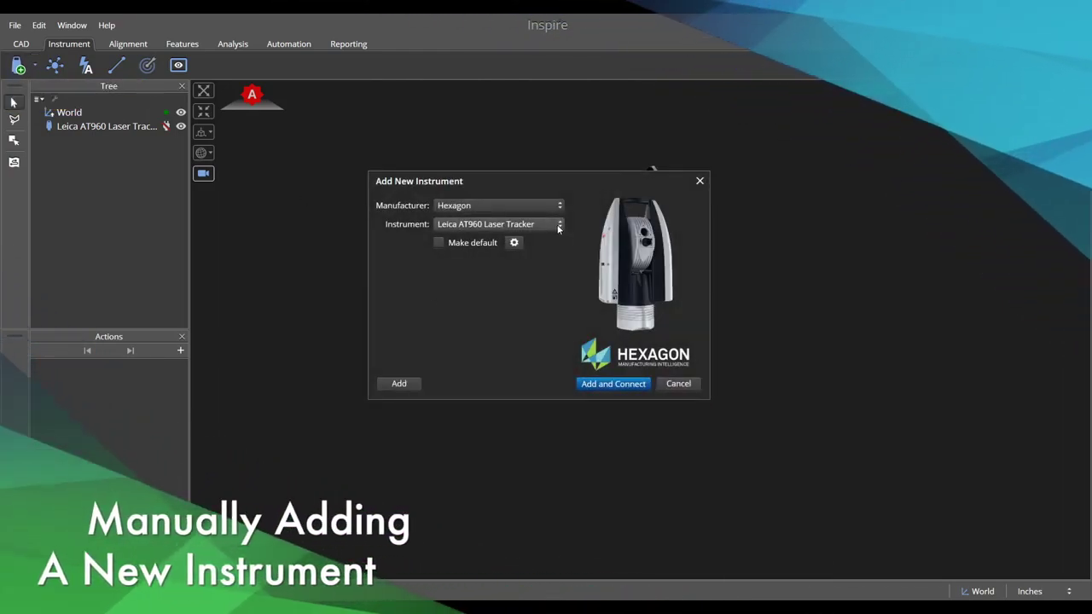
left_click(558, 225)
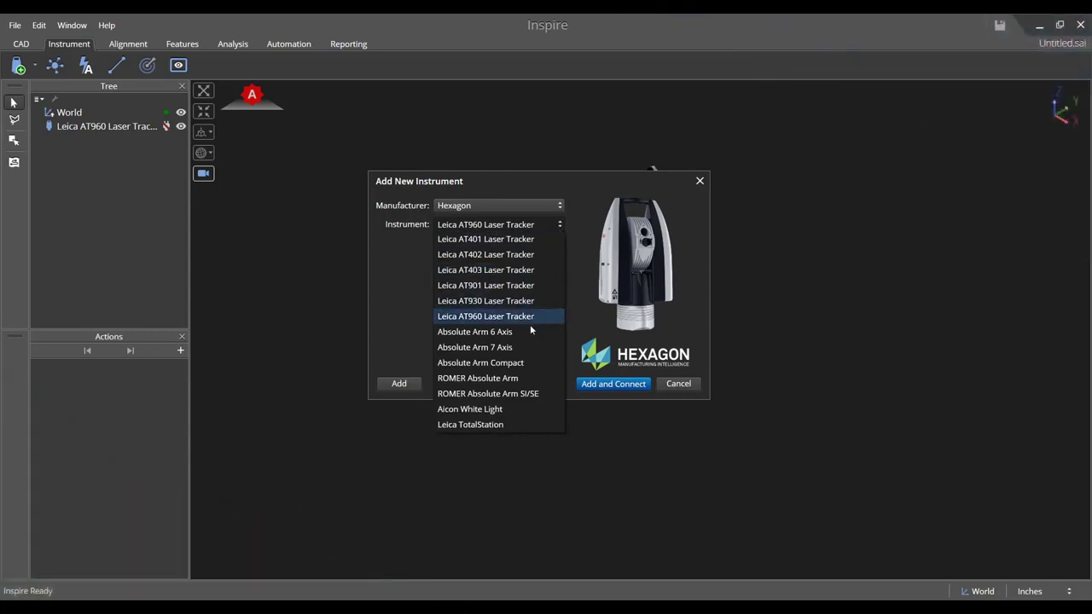
left_click(522, 394)
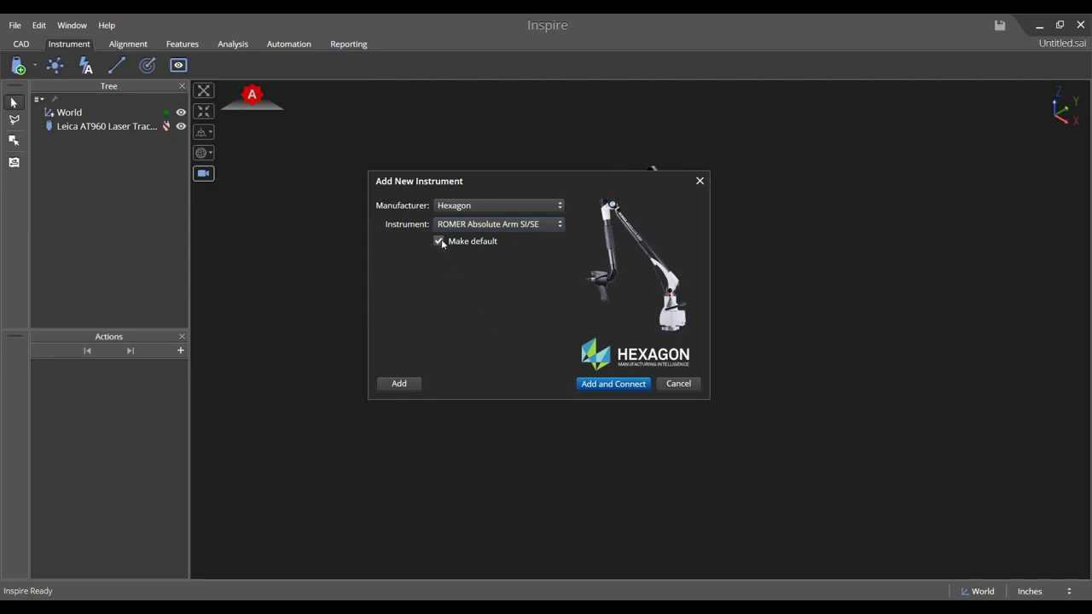
left_click(609, 385)
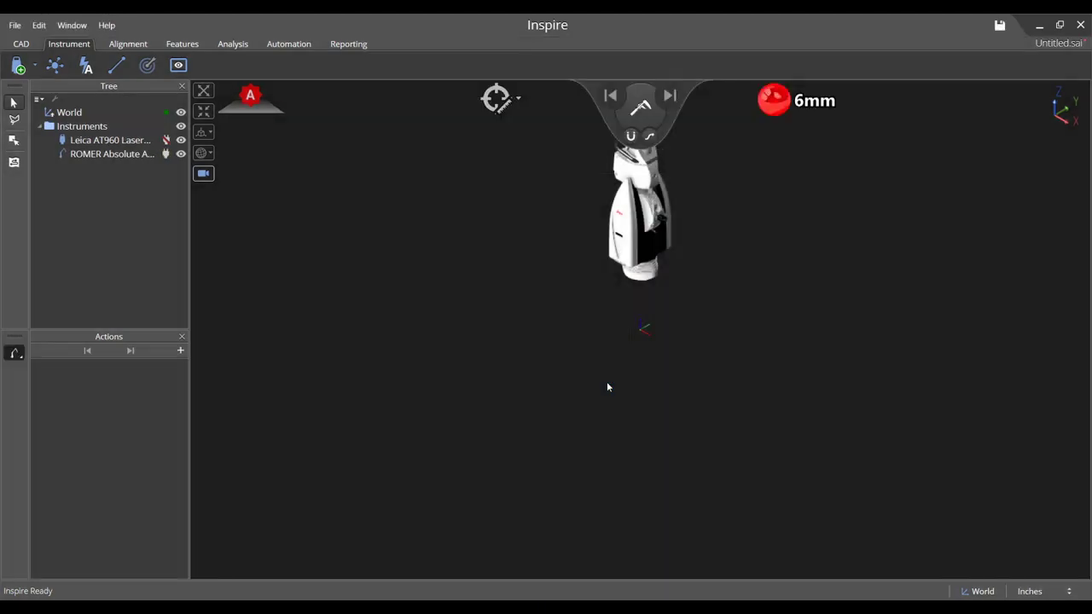
left_click(181, 140)
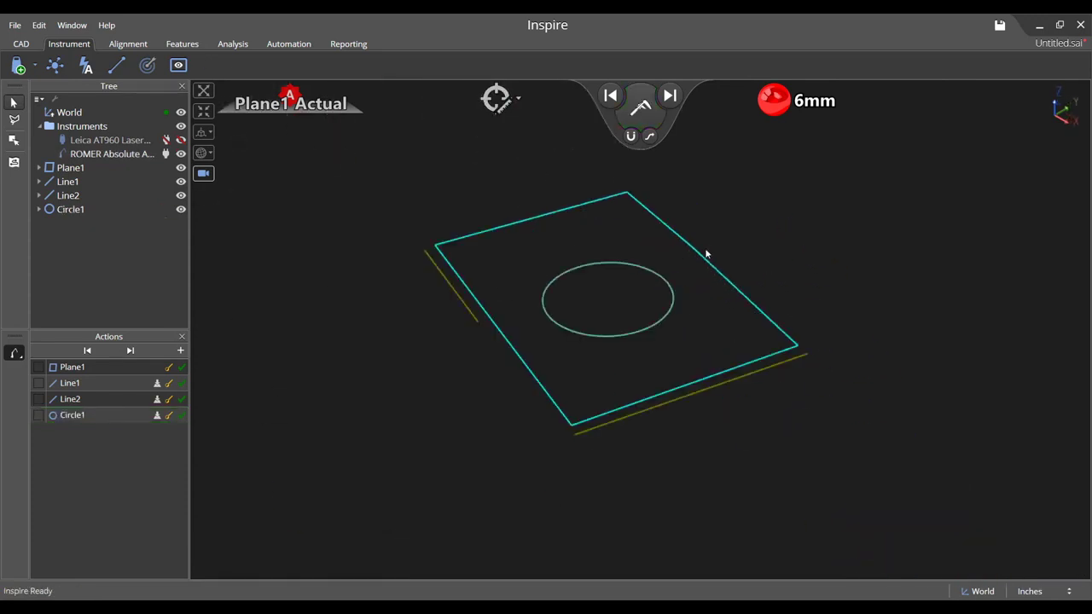
- With Plane1, Line1, Line2 and Circle1 measured, switch to the Alignment tools
left_click(143, 45)
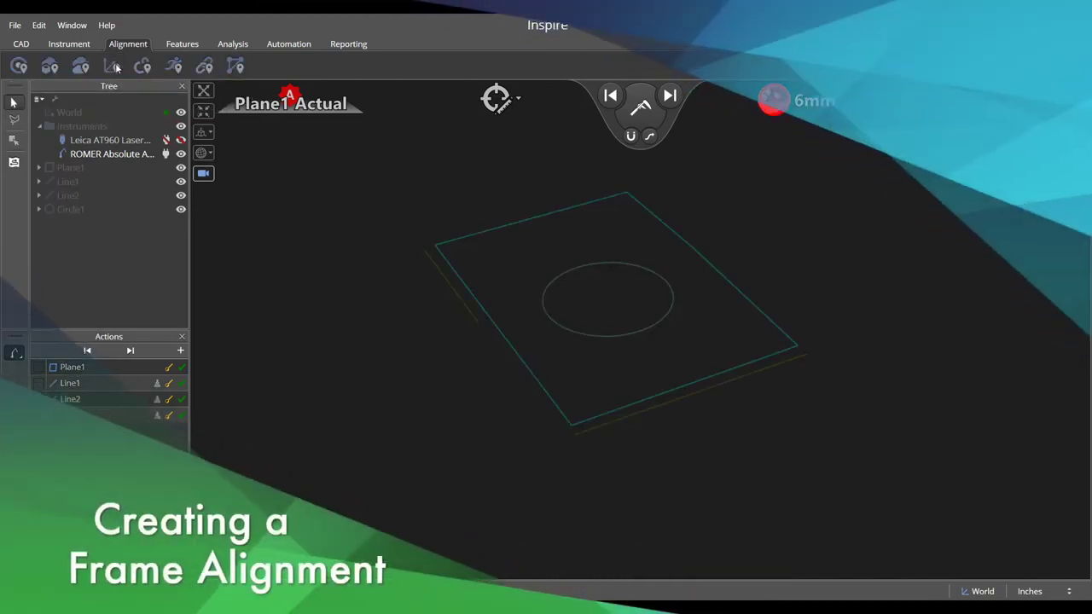
- Build a frame alignment on the ROMER arm from Plane1, Line1 and Circle1
left_click(128, 157)
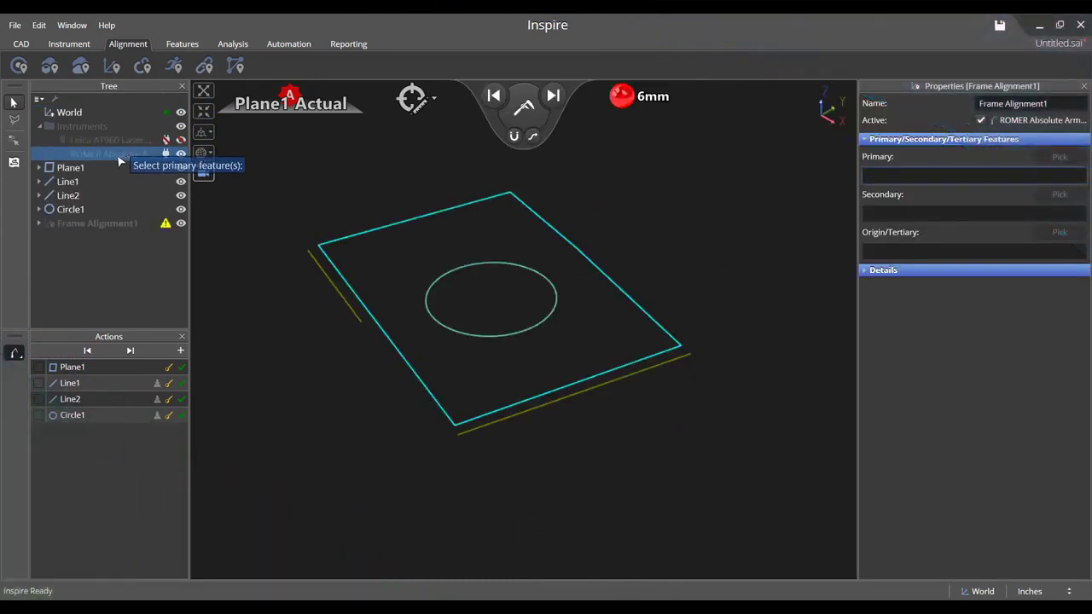
left_click(72, 169)
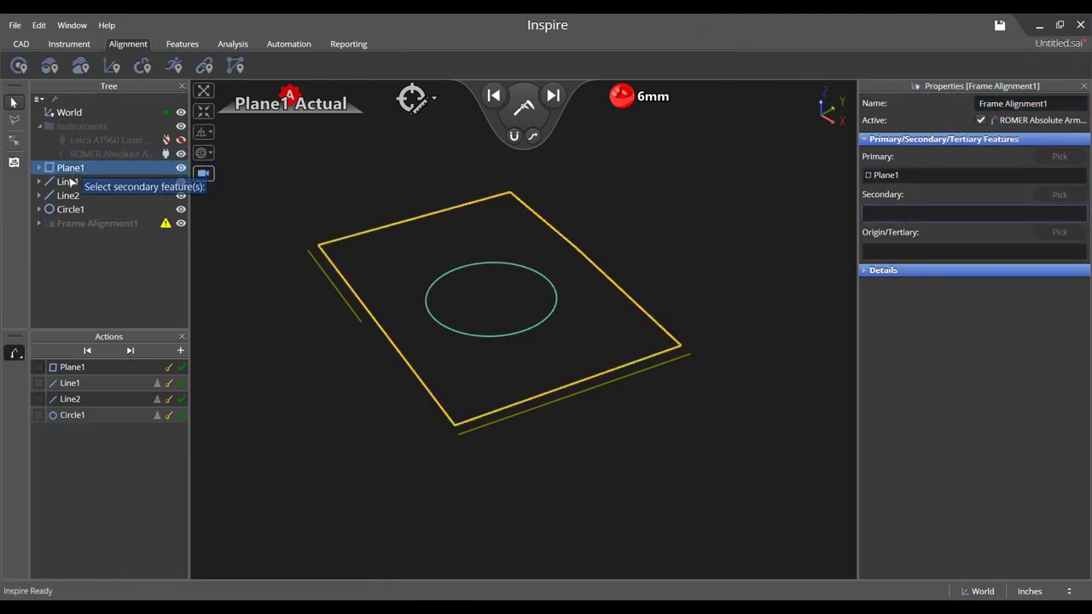
left_click(71, 181)
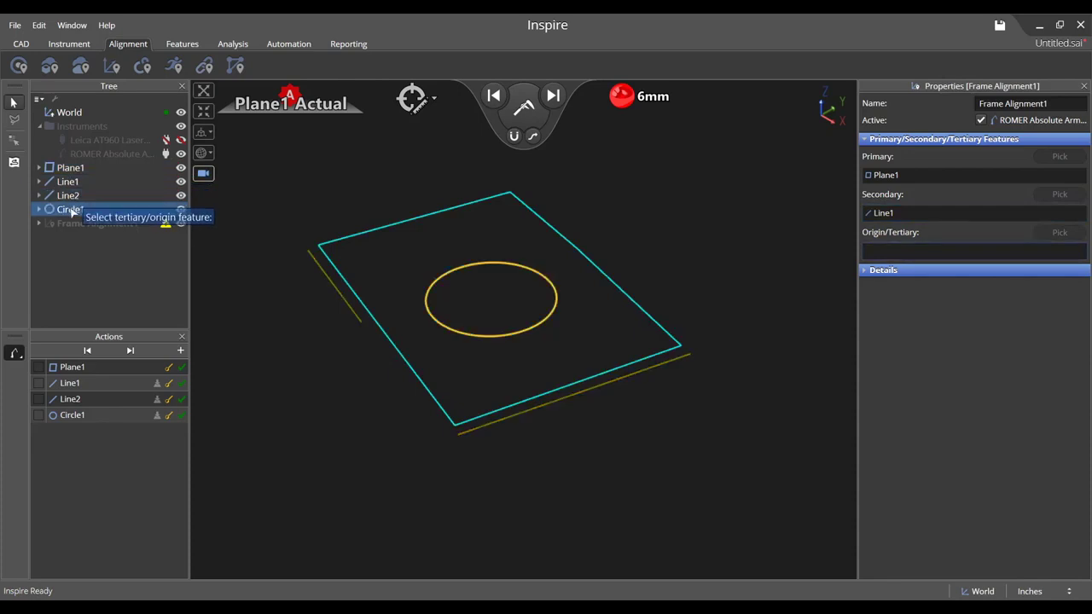
left_click(72, 209)
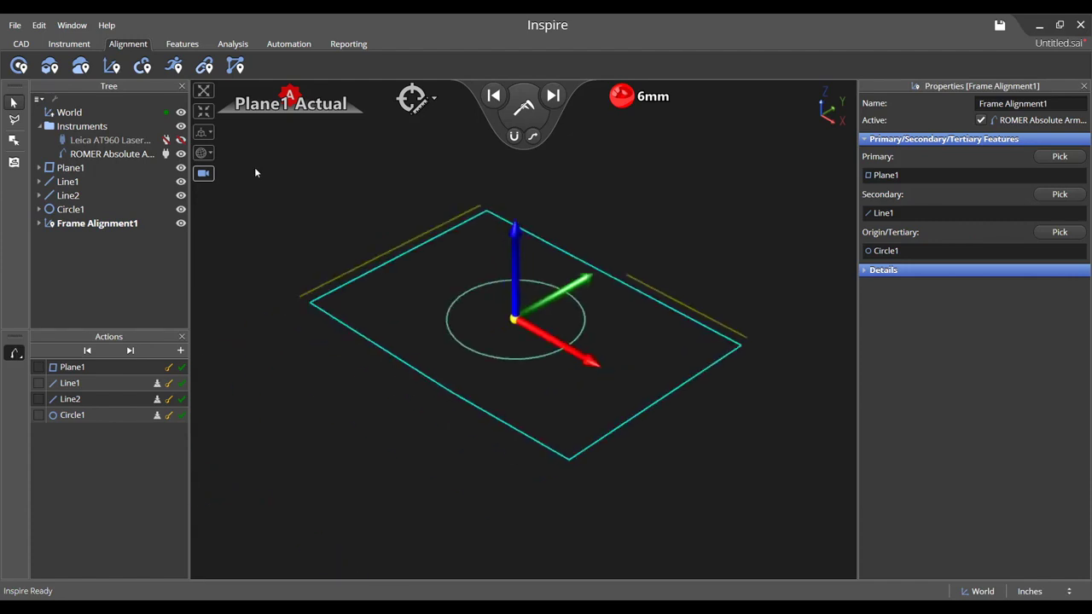
left_click(22, 47)
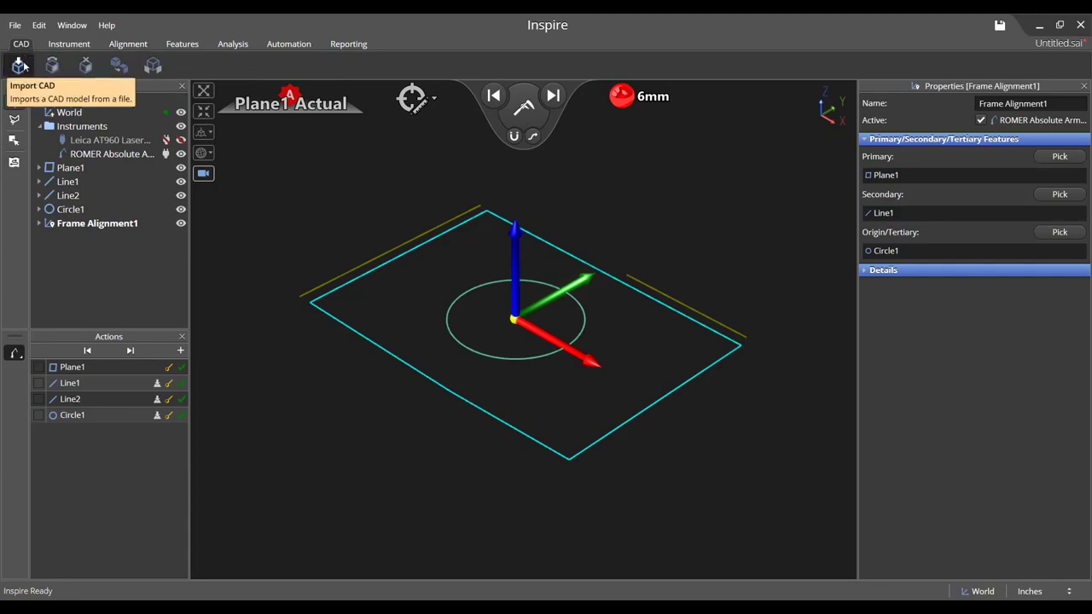
- Import NewHexBlock.SLDPRT and orbit the view around the hex block
left_click(18, 65)
double_click(184, 265)
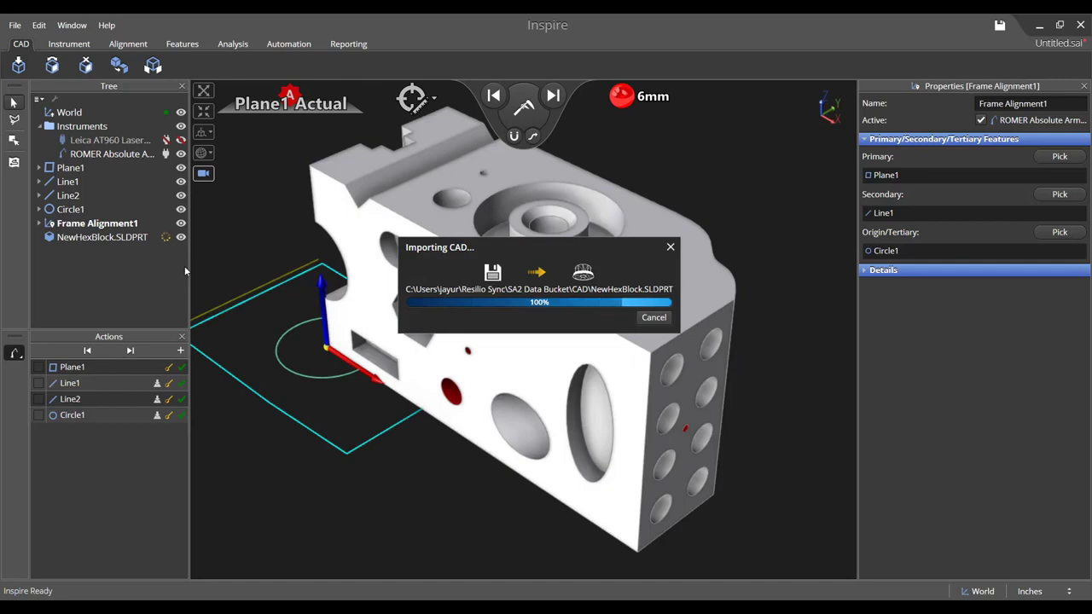
middle_click_drag(402, 413, 646, 372)
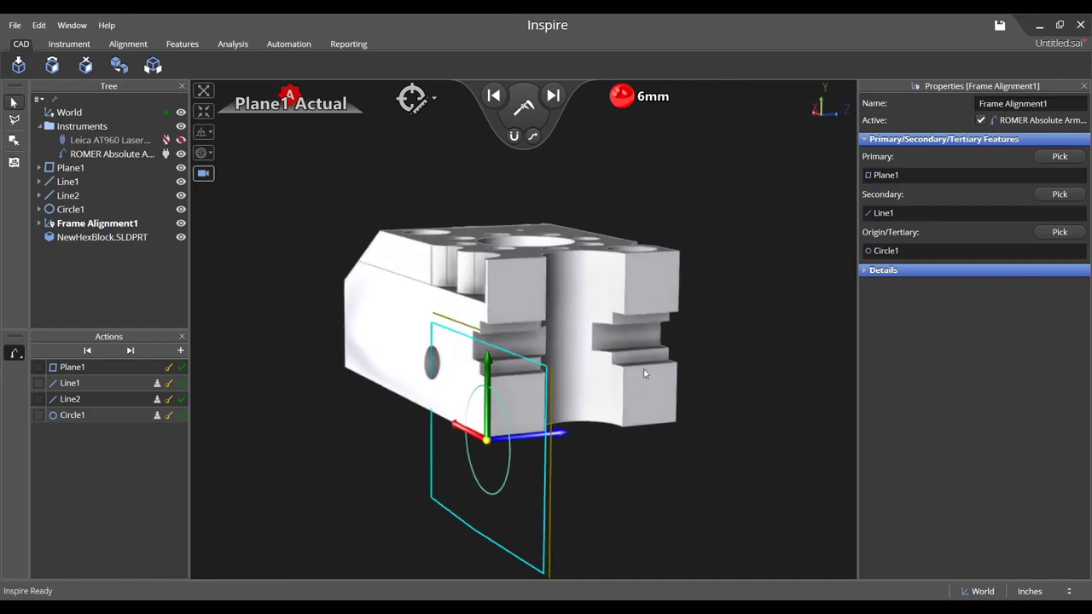
- Give Frame Alignment1 a +Y primary axis and Line2 as its origin/tertiary feature
left_click(864, 271)
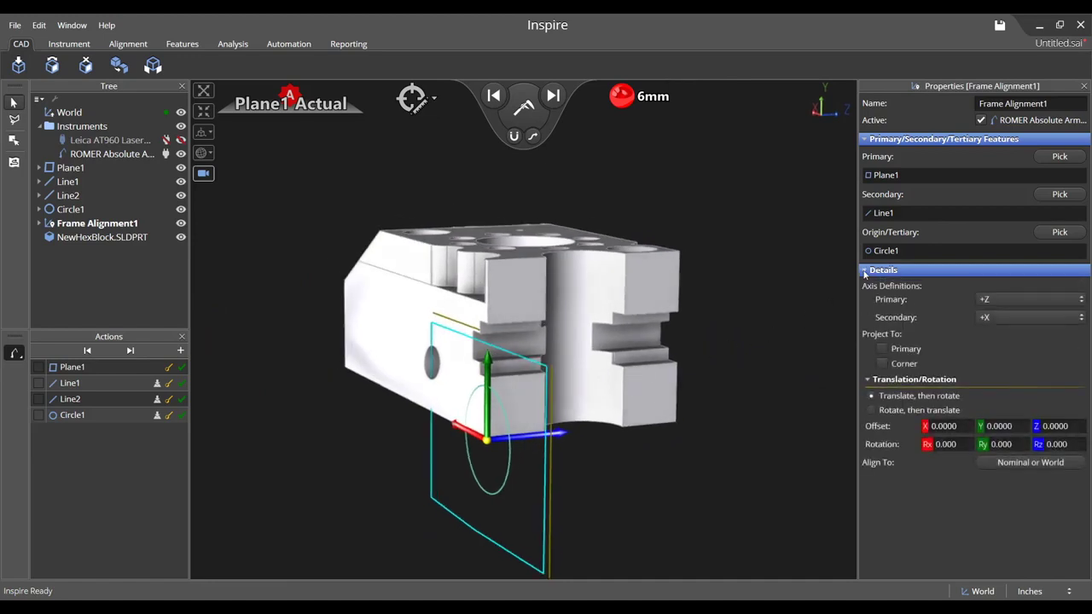
left_click(1080, 301)
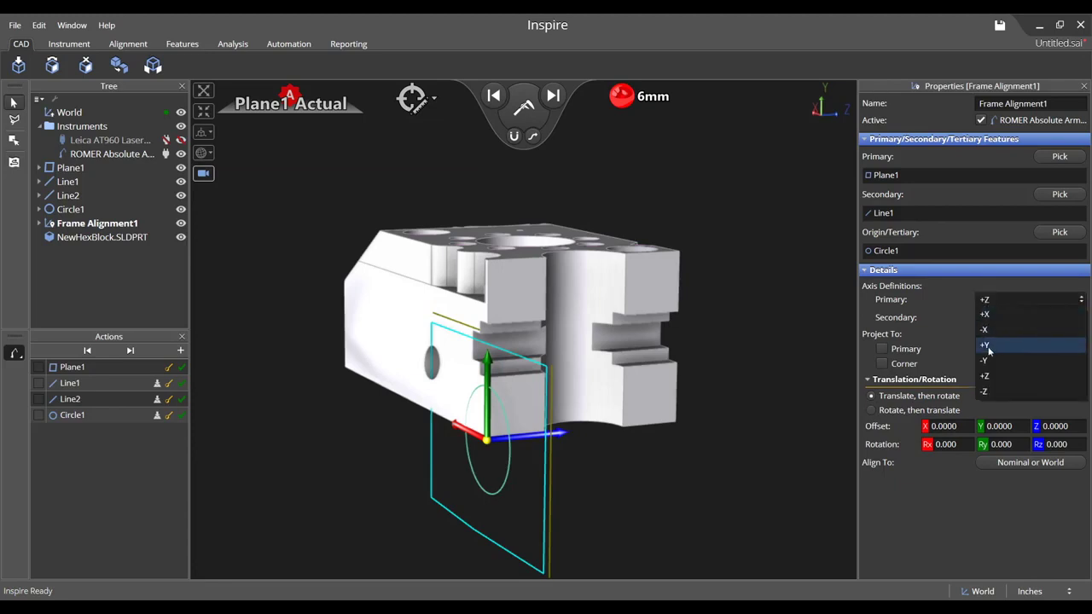
left_click(986, 346)
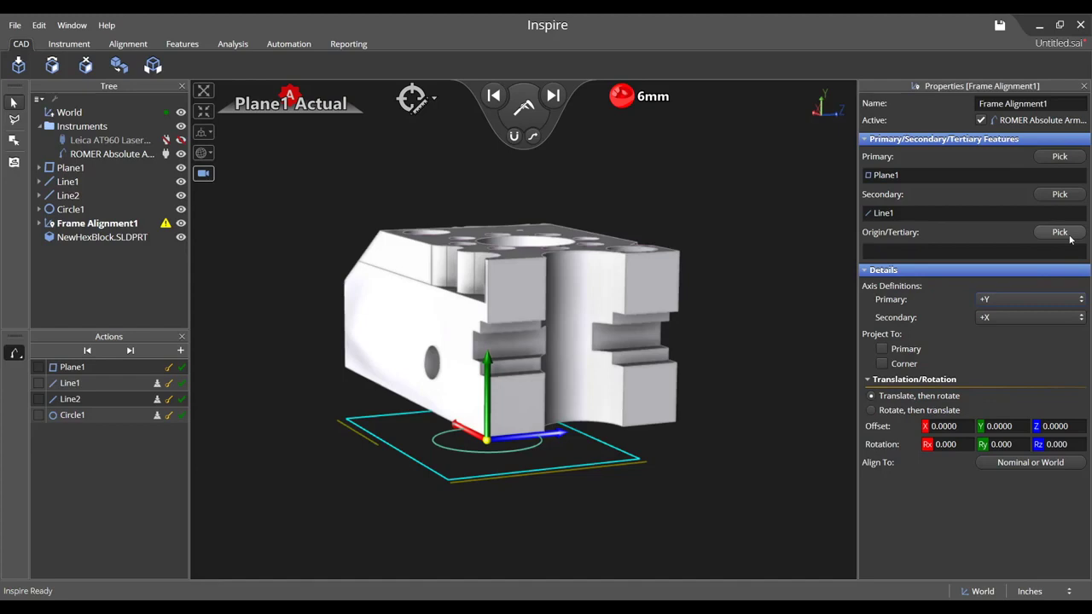
left_click(1069, 238)
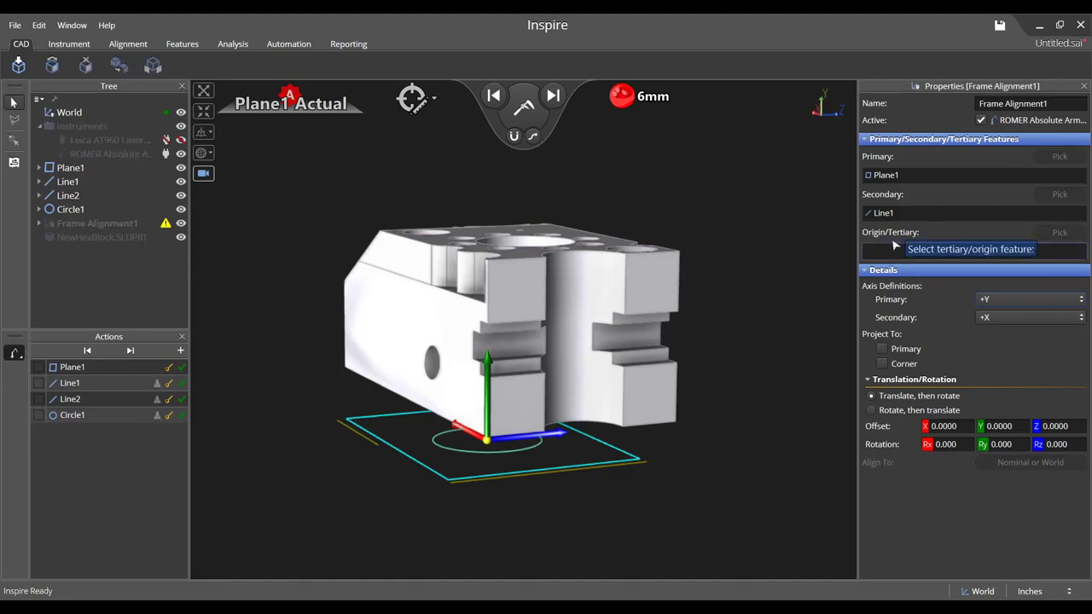
left_click(72, 197)
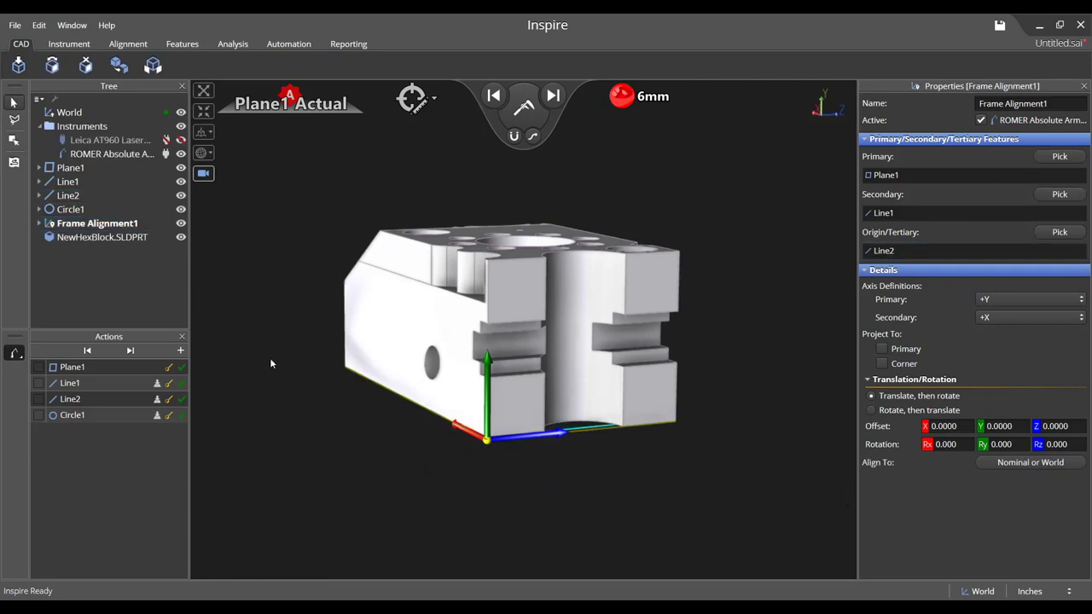
left_click(1000, 465)
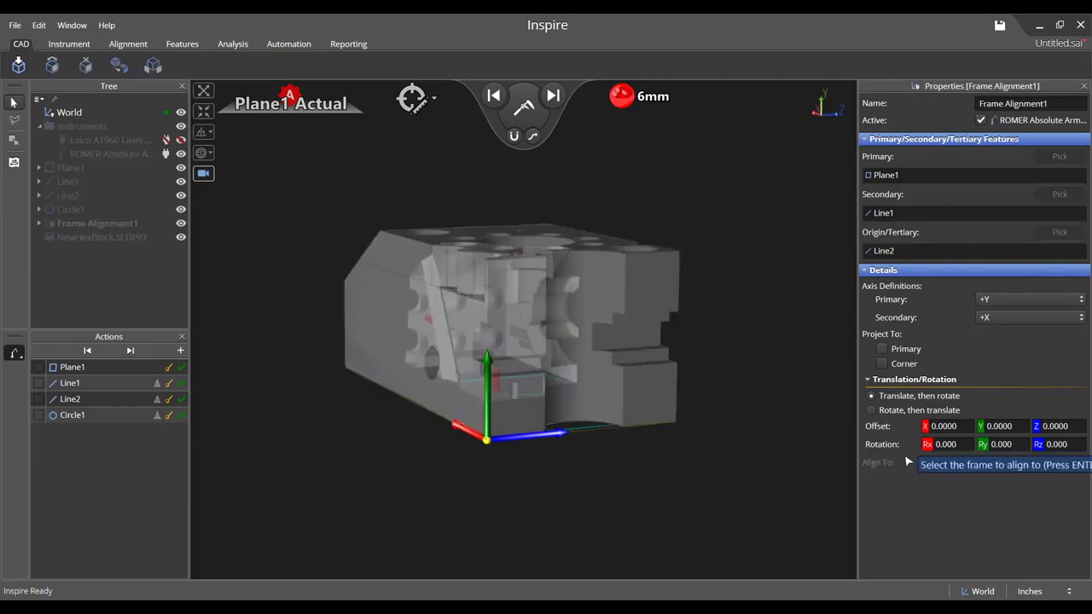
- Align the frame to World with a -100 mm Y offset, then hide the properties panel
left_click(86, 113)
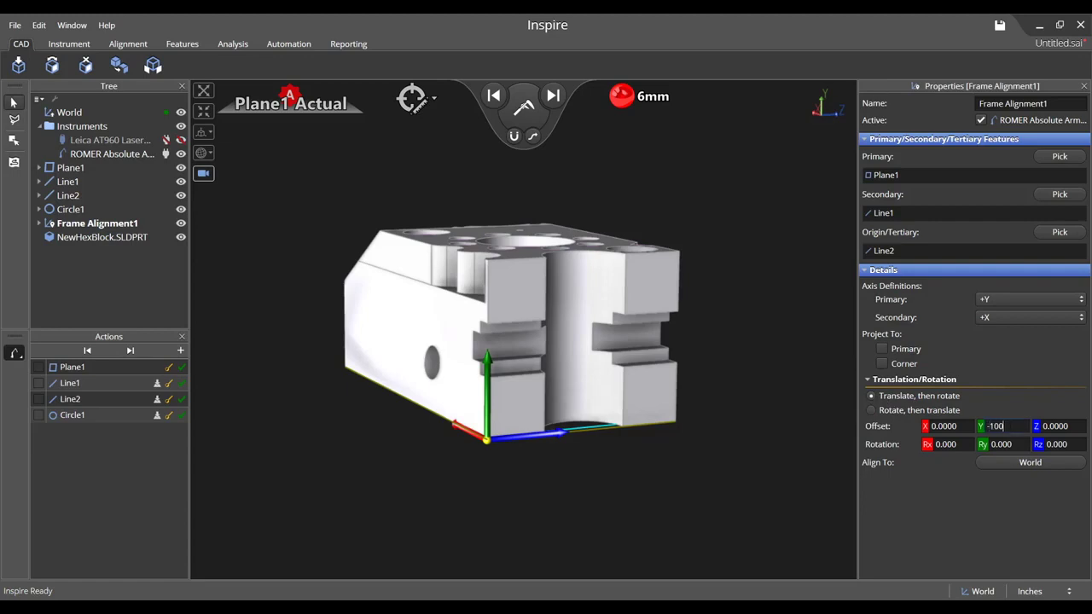
key("Return")
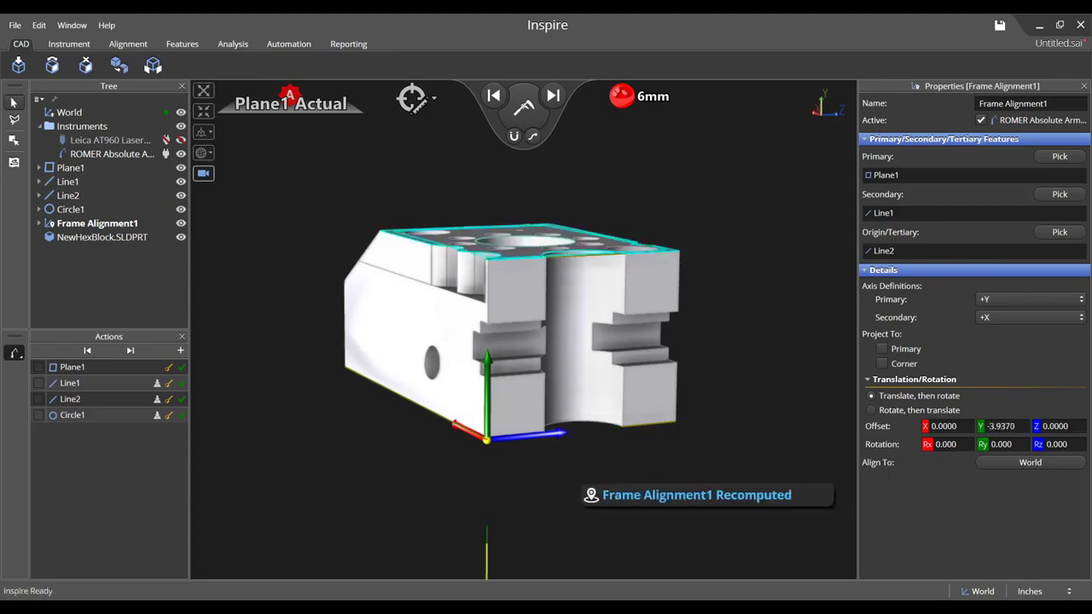
middle_click_drag(723, 372, 723, 381)
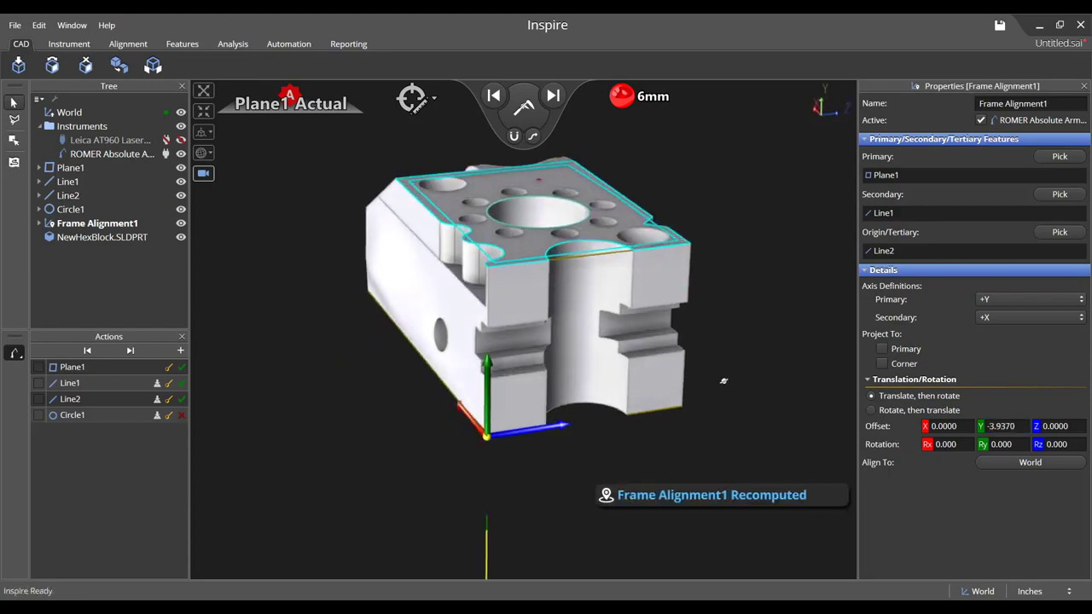
scroll(653, 244, "up", 1)
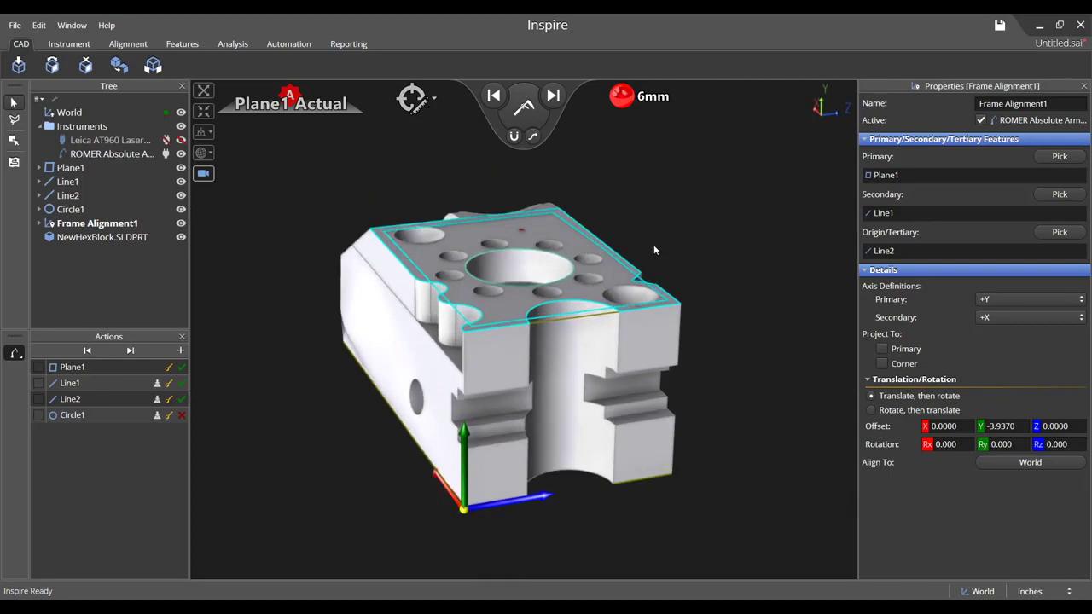
left_click(1084, 88)
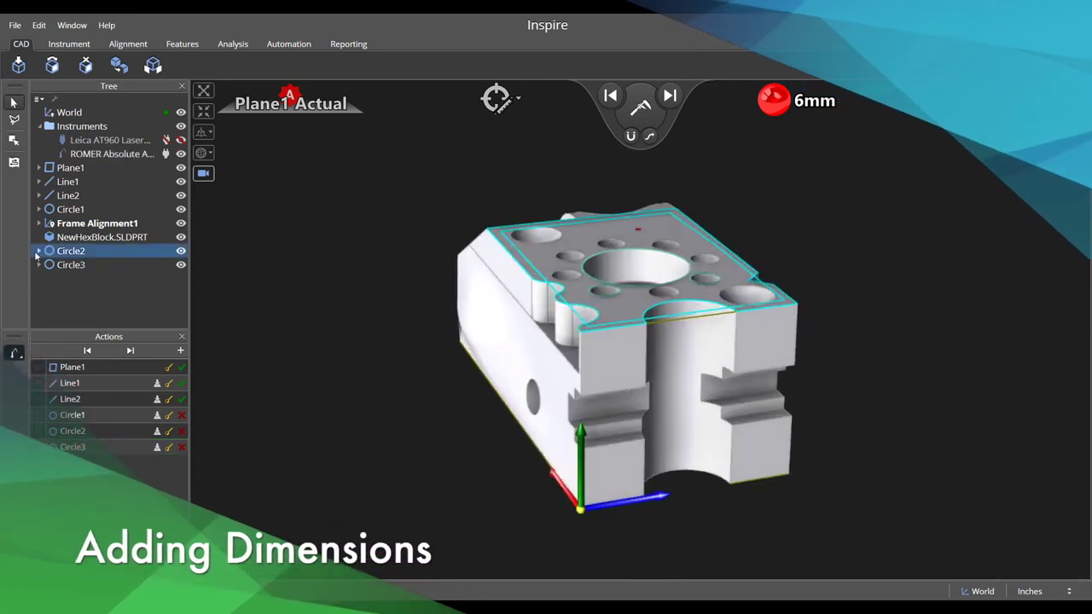
- Add a 2.2859 linear dimension between Circle2 and Circle3
left_click(40, 250)
left_click(39, 306)
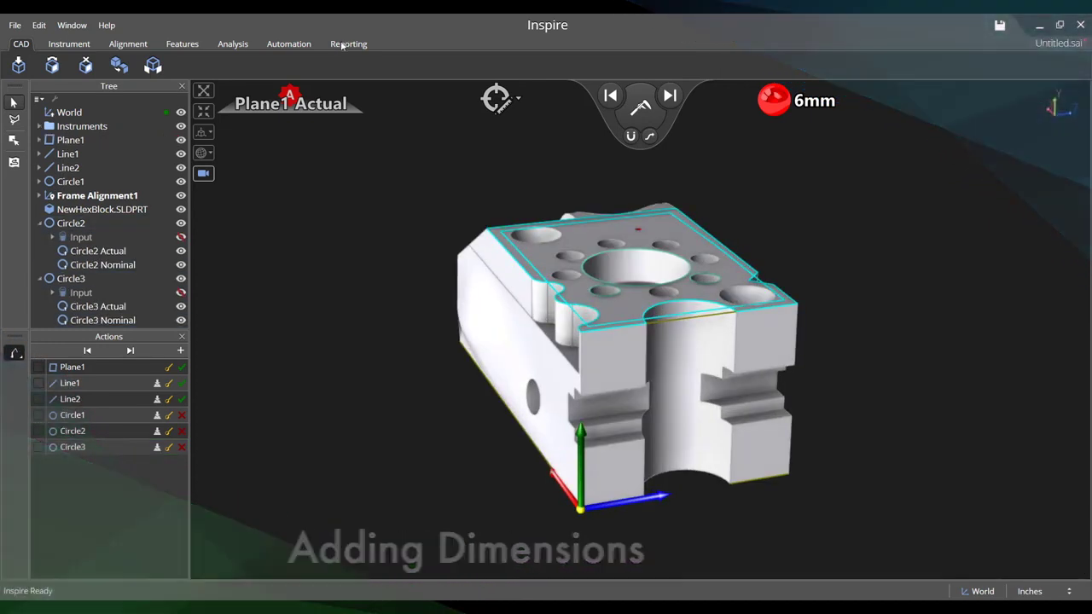
left_click(334, 45)
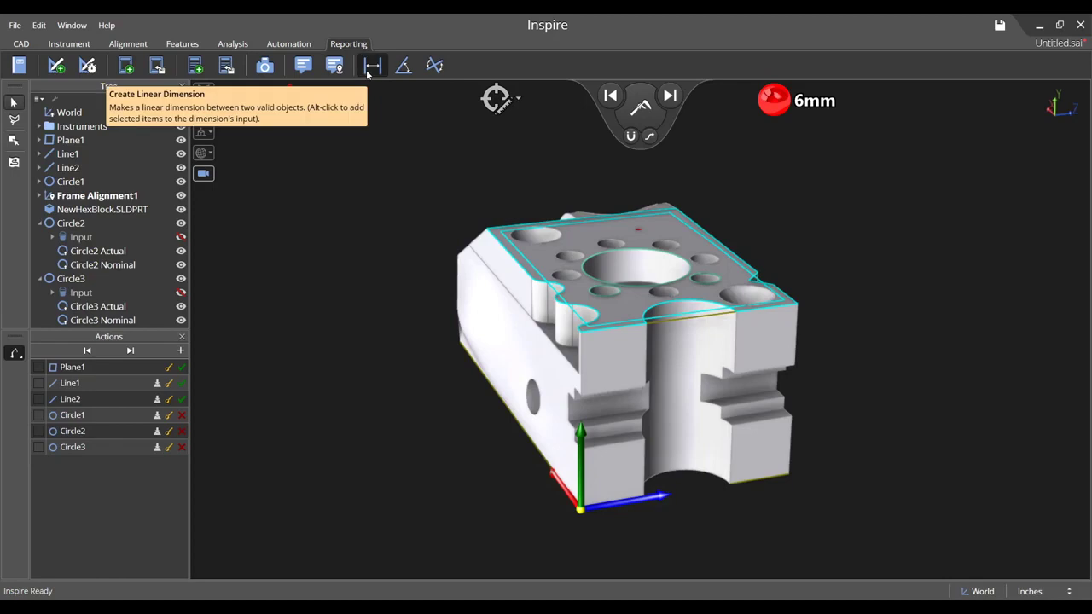
left_click(373, 66)
left_click(70, 223)
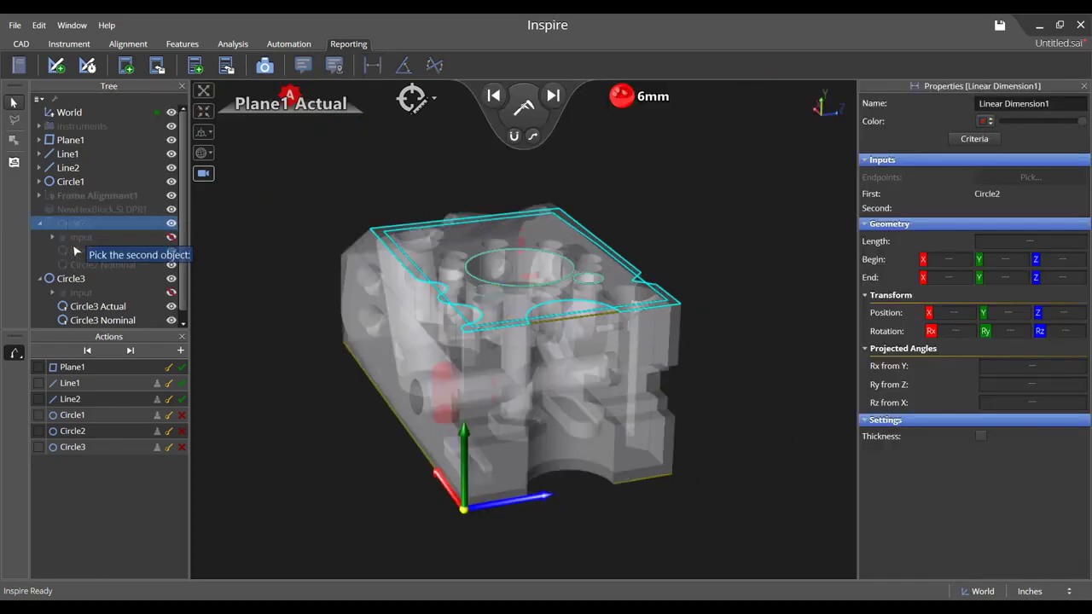
left_click(72, 285)
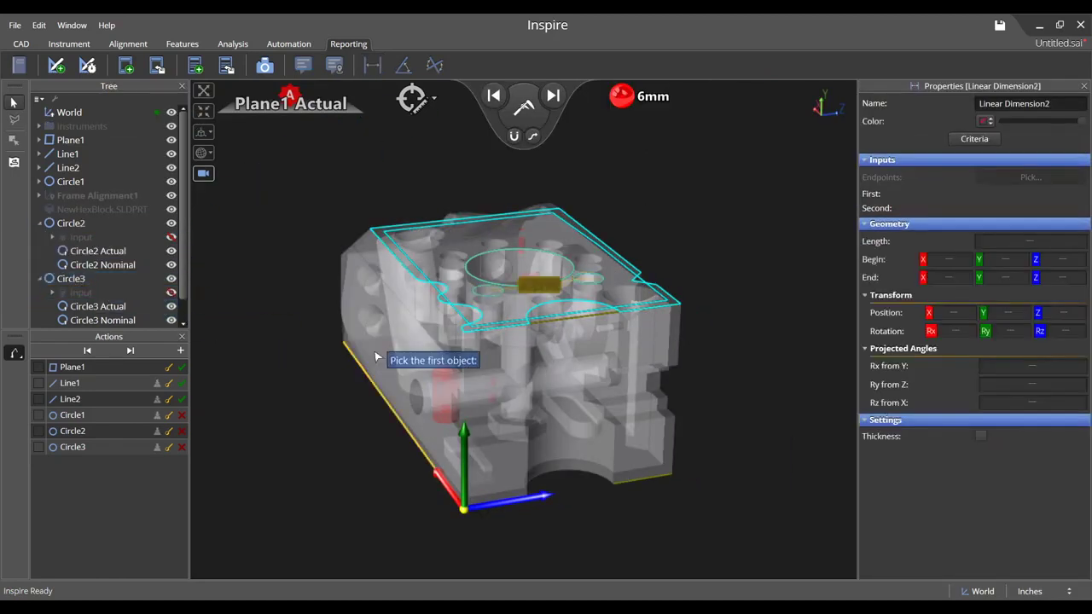
key("Escape")
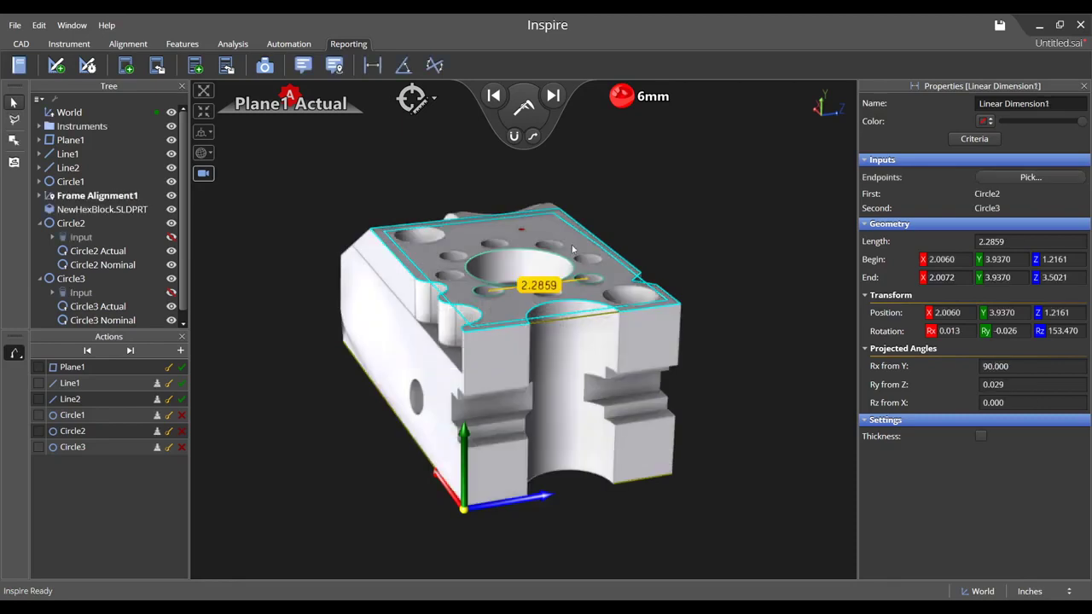
- Add an 89.968° angular dimension between Line1 and Line2
scroll(623, 254, "up", 2)
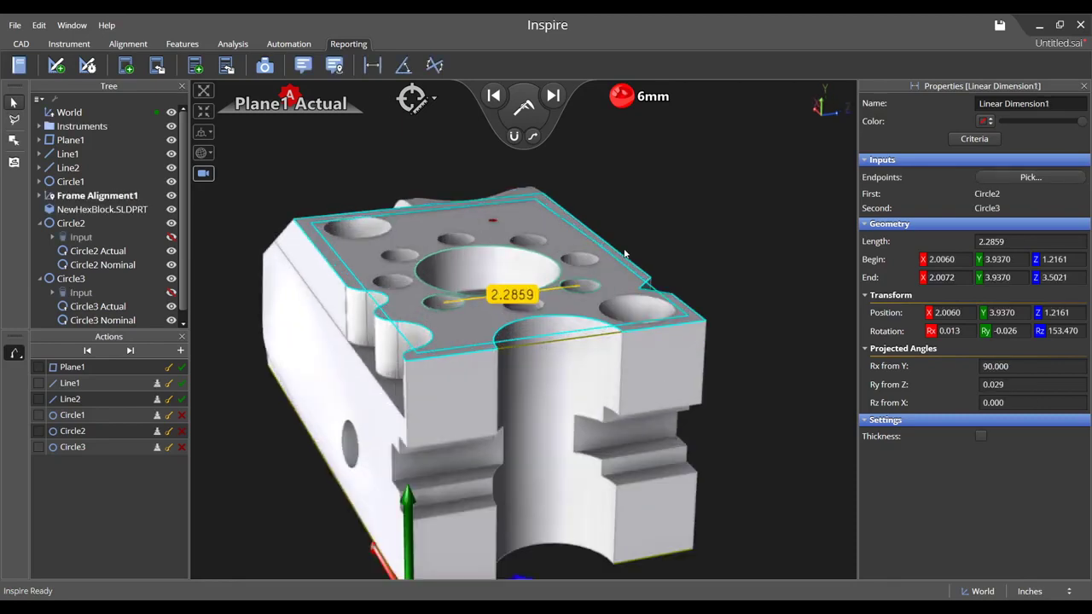
left_click(404, 66)
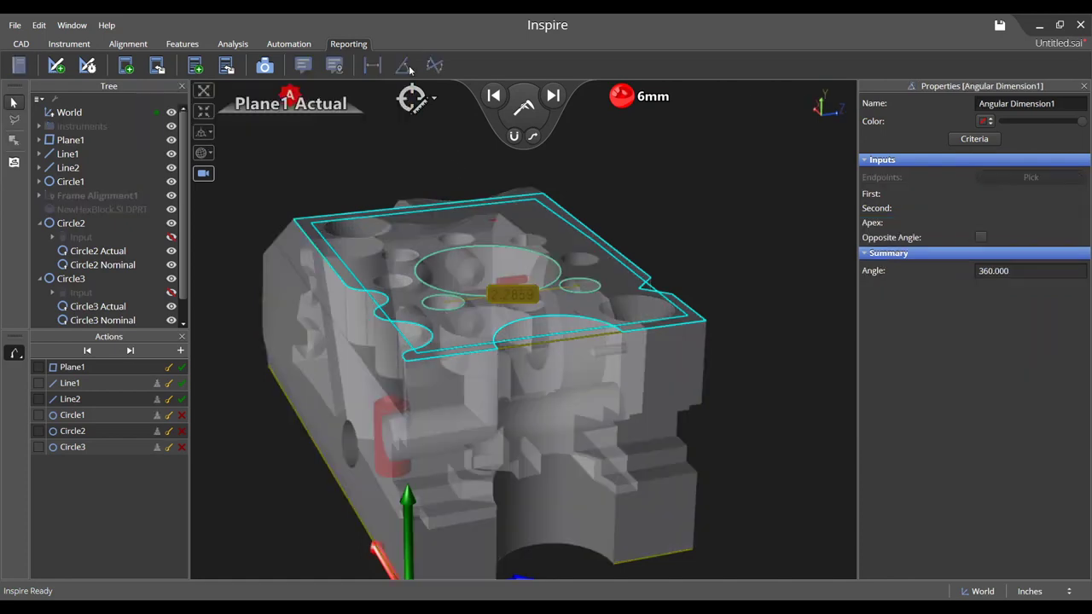
left_click(68, 155)
left_click(72, 169)
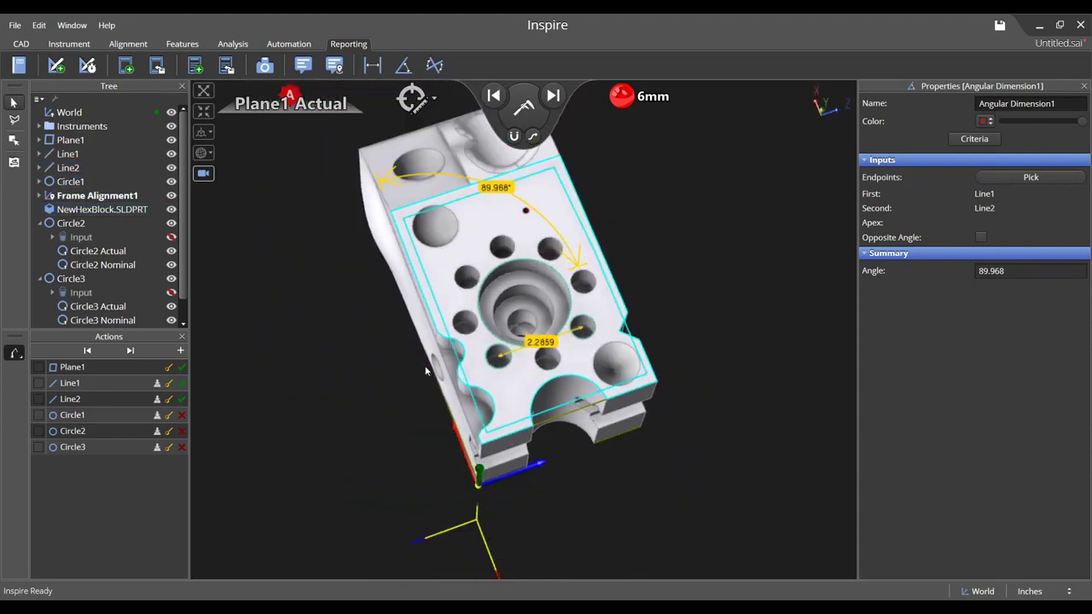
- Generate InspireReport1.xps from Circle2, Circle3, Linear Dimension1 and Angular Dimension1
left_click(40, 224)
left_click(40, 237)
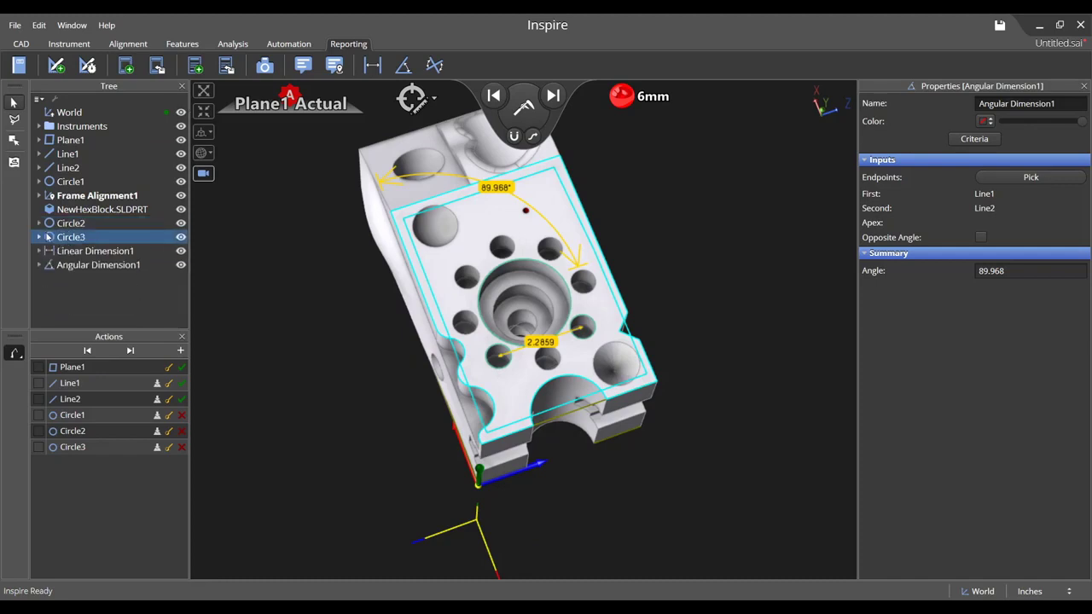
left_click(81, 265, "shift")
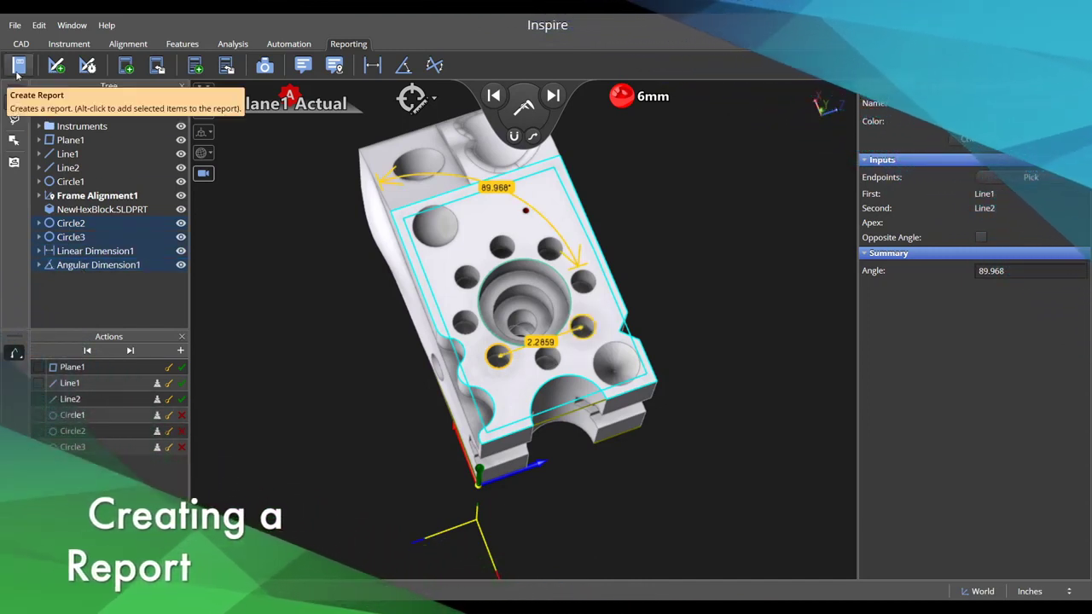
left_click(17, 73)
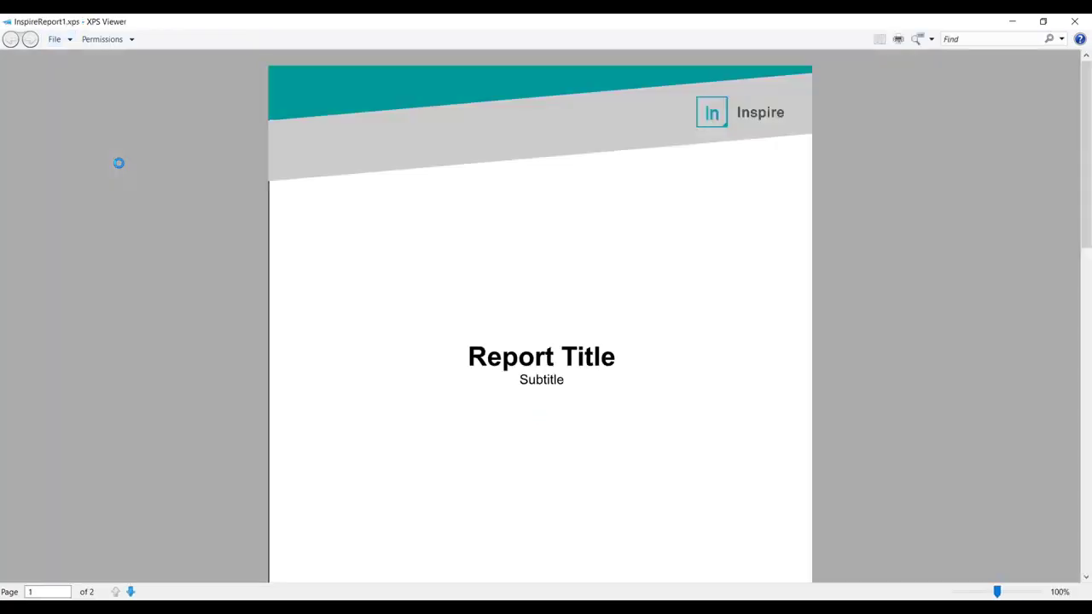
- Scroll the inspection report to page 2's Circle2, Circle3 and Linear Dimension1 result tables
scroll(118, 163, "down", 8)
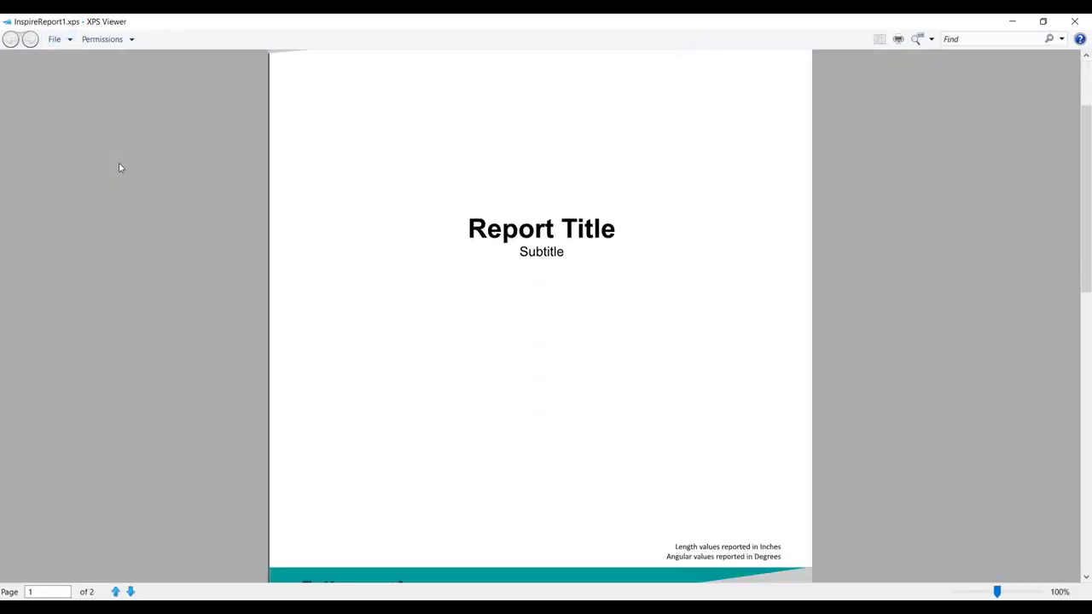
scroll(119, 168, "down", 8)
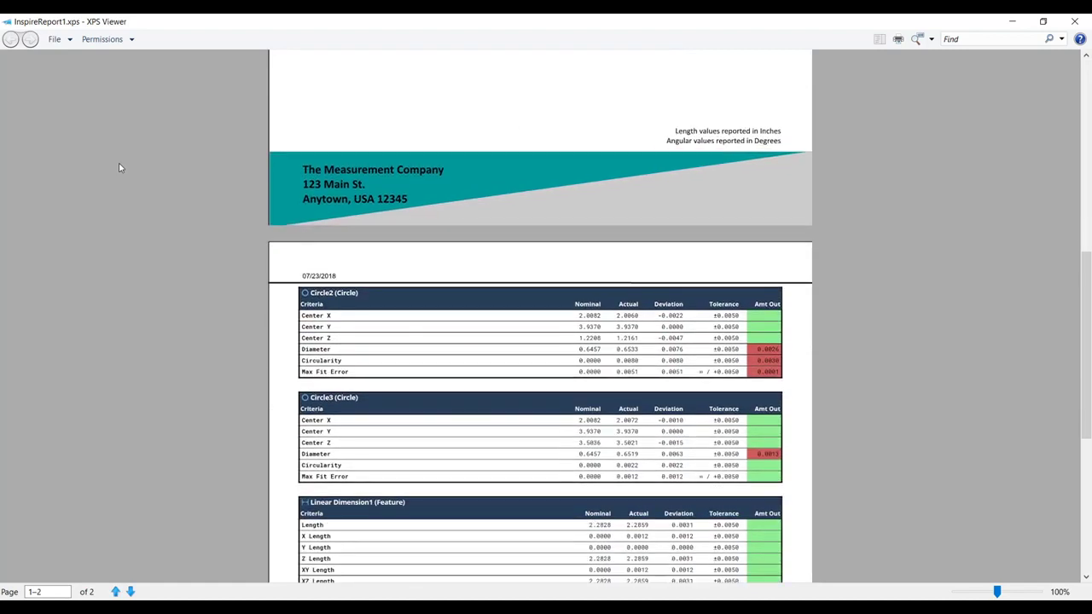